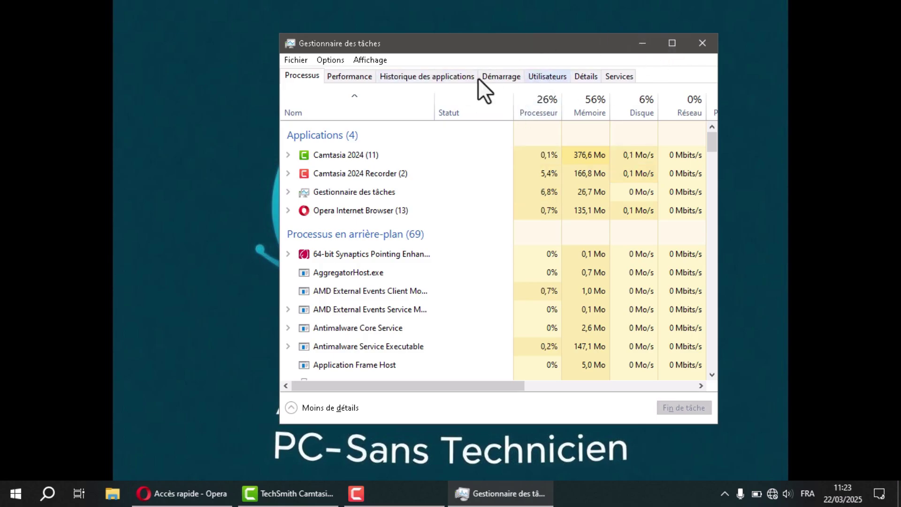
# - Maximize Task Manager, show the startup programs and disable BlueStacks Services at startup
pyautogui.click(666, 45)
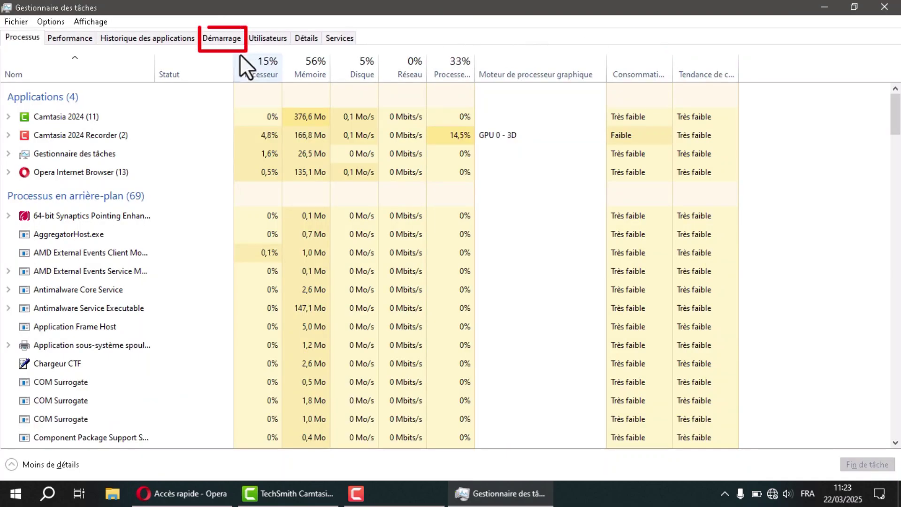
pyautogui.click(225, 41)
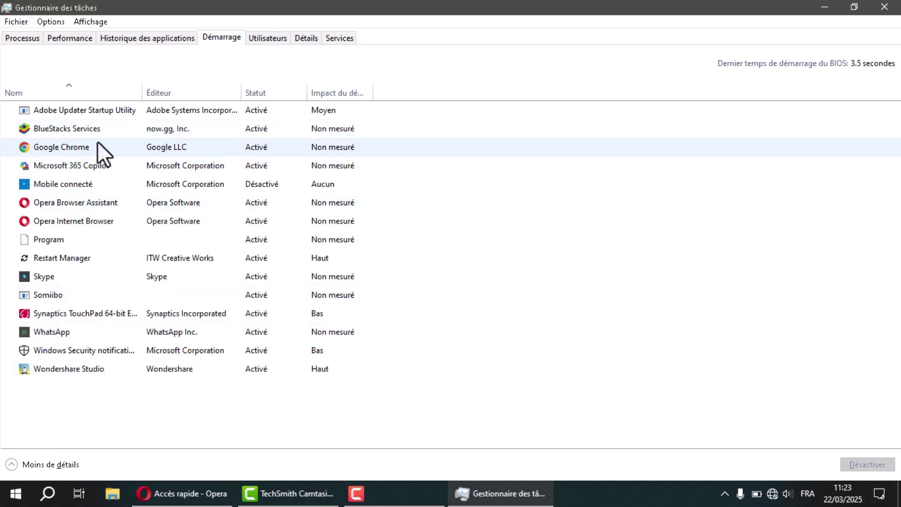
pyautogui.click(66, 135)
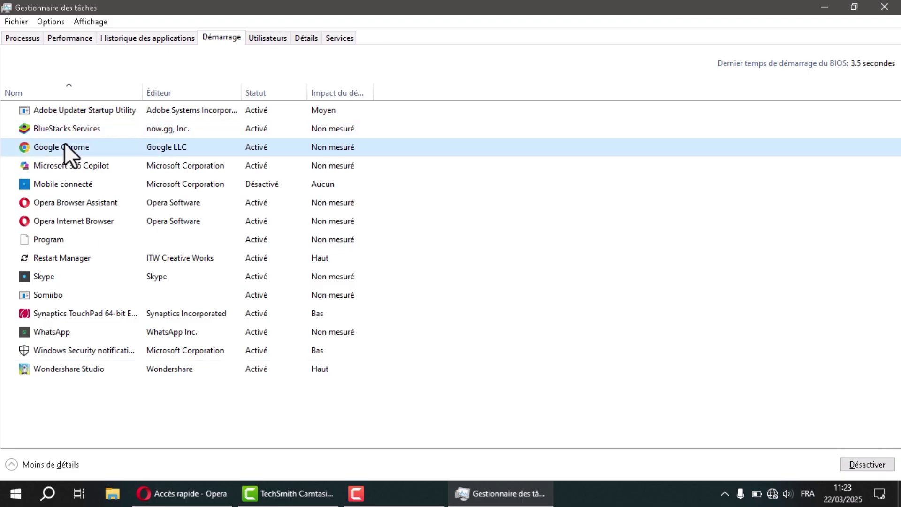
pyautogui.click(862, 465)
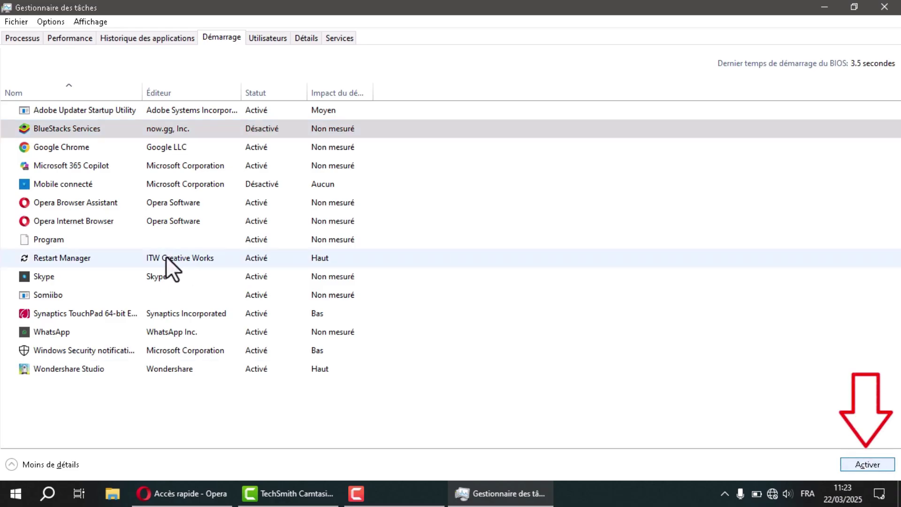
# - Disable Google Chrome and Microsoft 365 Copilot in the list of startup programs
pyautogui.click(68, 148)
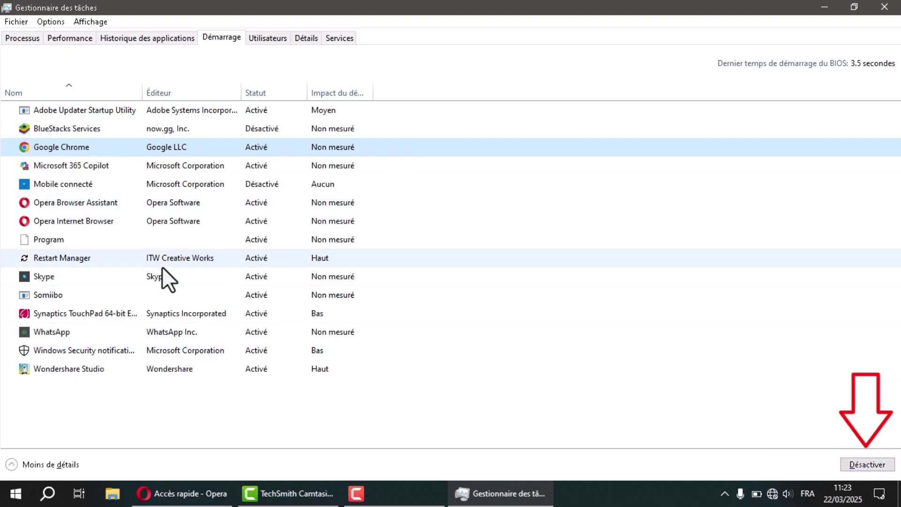
pyautogui.click(866, 470)
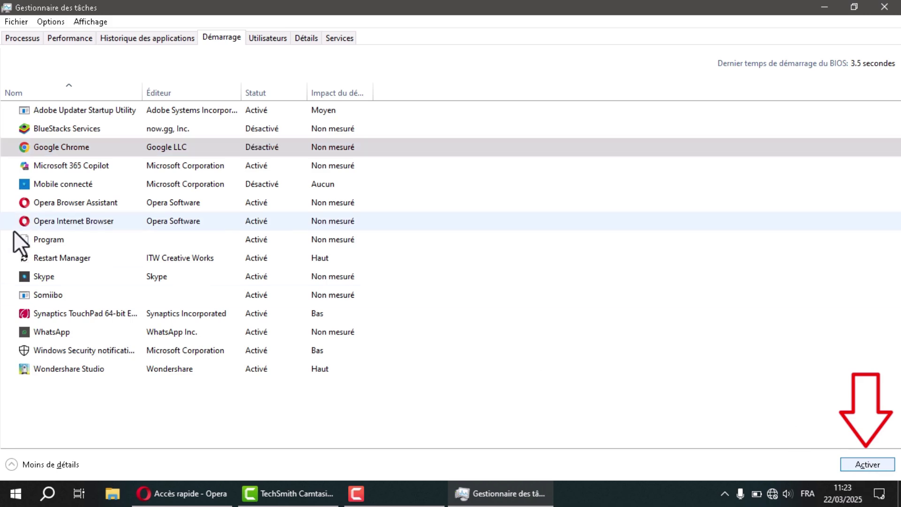
pyautogui.click(89, 166)
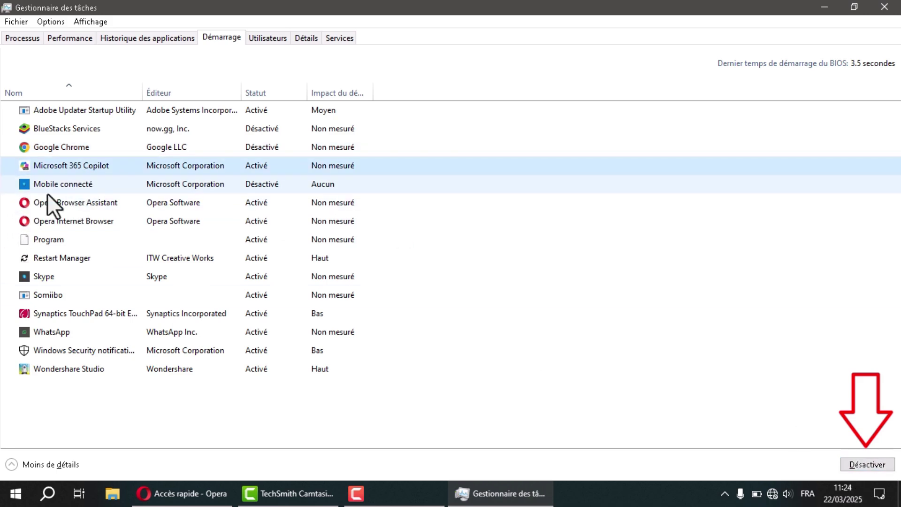
pyautogui.click(872, 464)
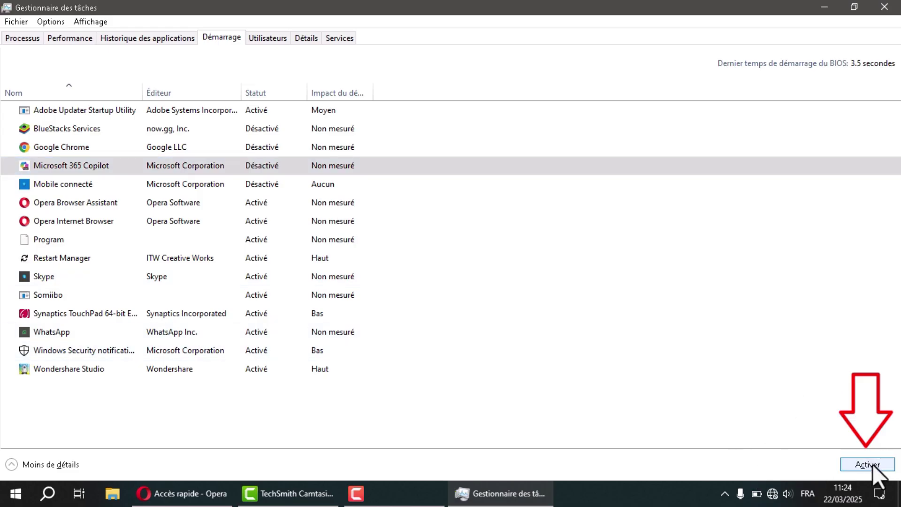
# - Disable both Opera entries at startup, Opera Browser Assistant and Opera Internet Browser
pyautogui.click(67, 206)
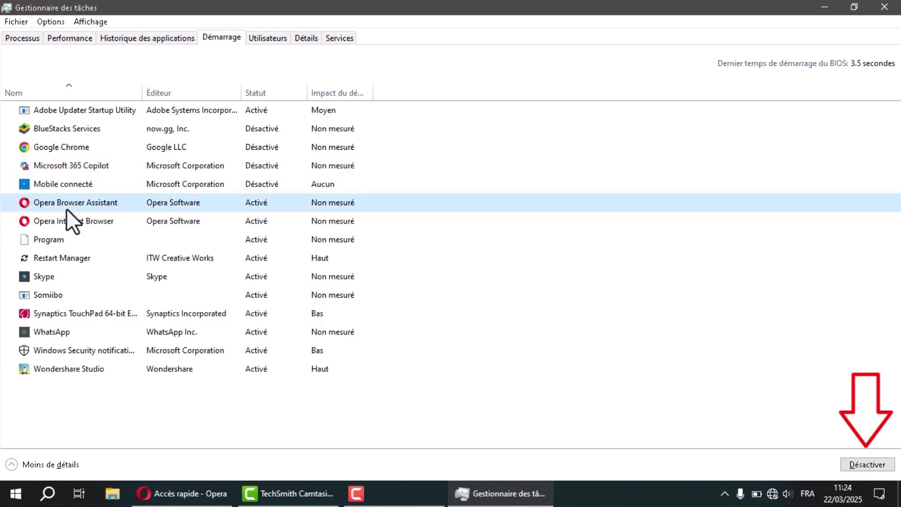
pyautogui.click(866, 462)
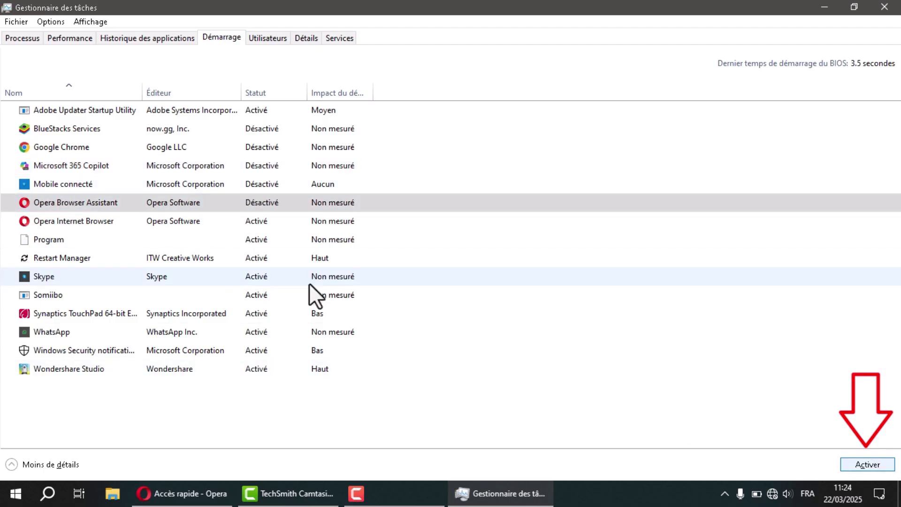
pyautogui.click(47, 223)
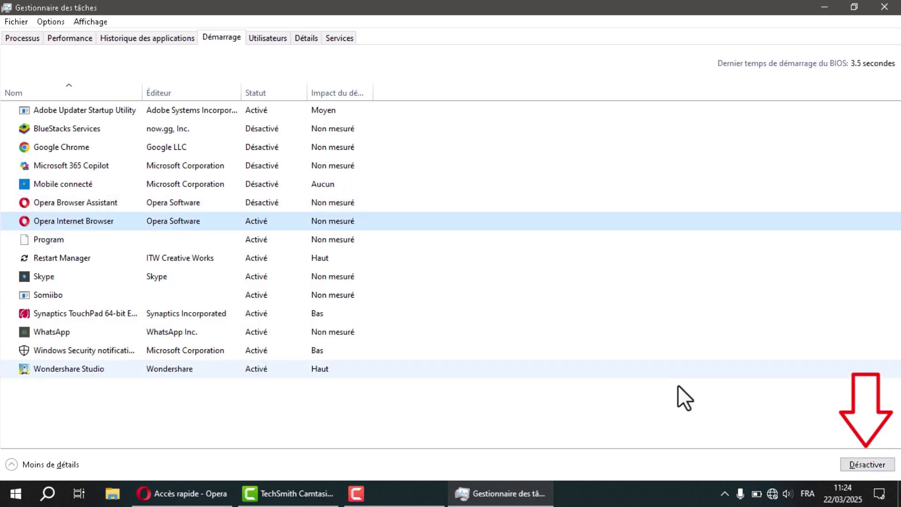
pyautogui.click(872, 467)
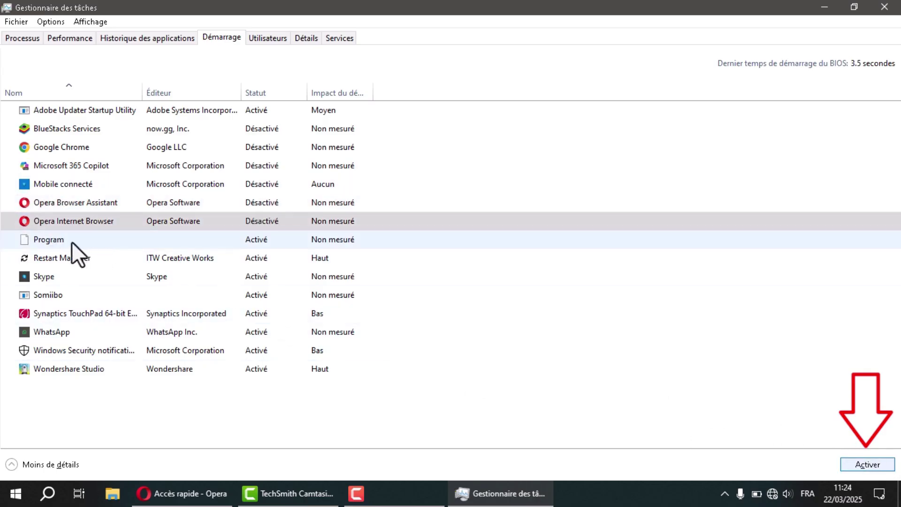
# - Disable Skype, Somiibo and WhatsApp so that they do not launch with Windows
pyautogui.click(41, 278)
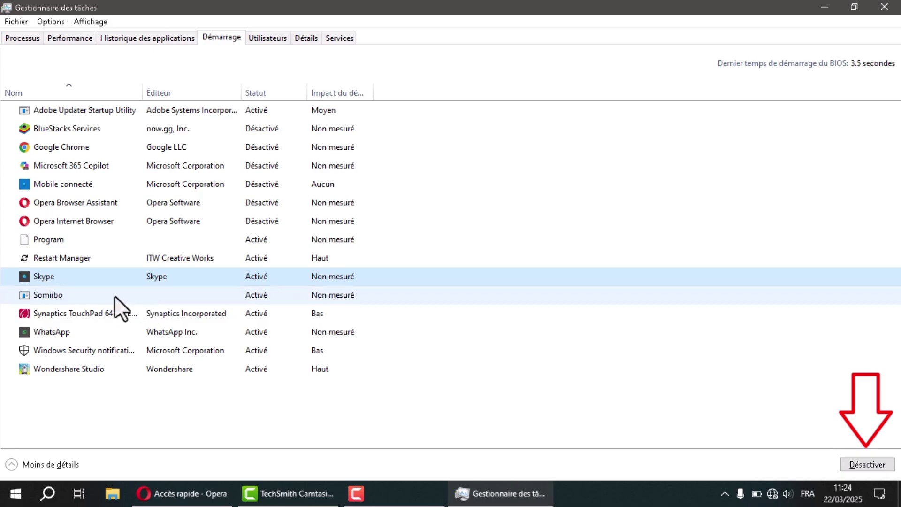
pyautogui.click(856, 464)
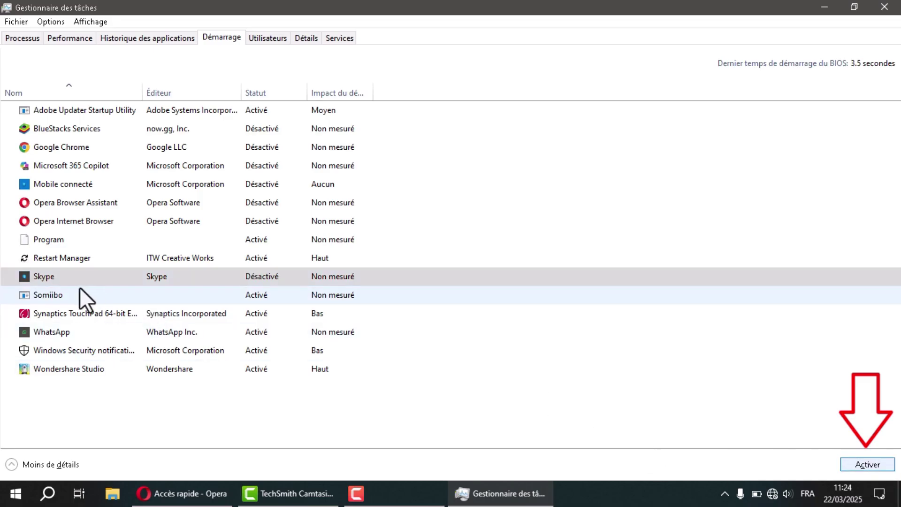
pyautogui.click(49, 299)
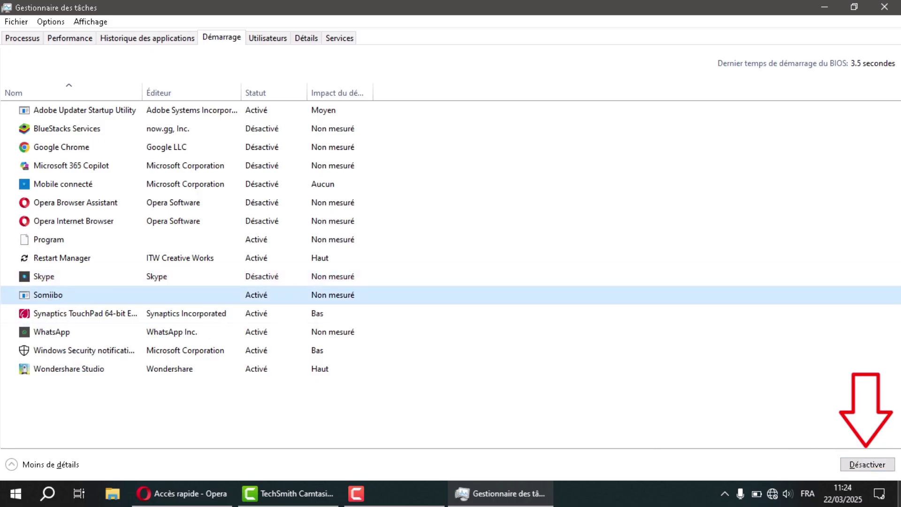
pyautogui.click(866, 464)
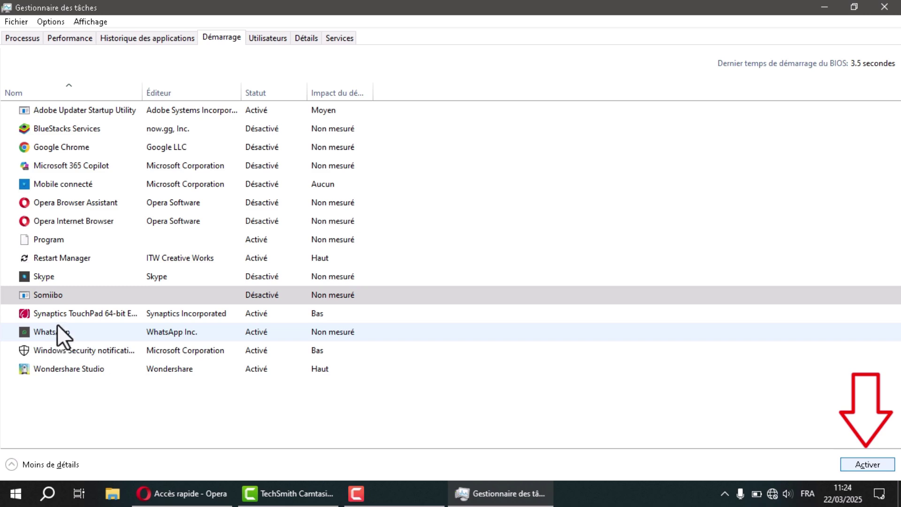
pyautogui.click(41, 333)
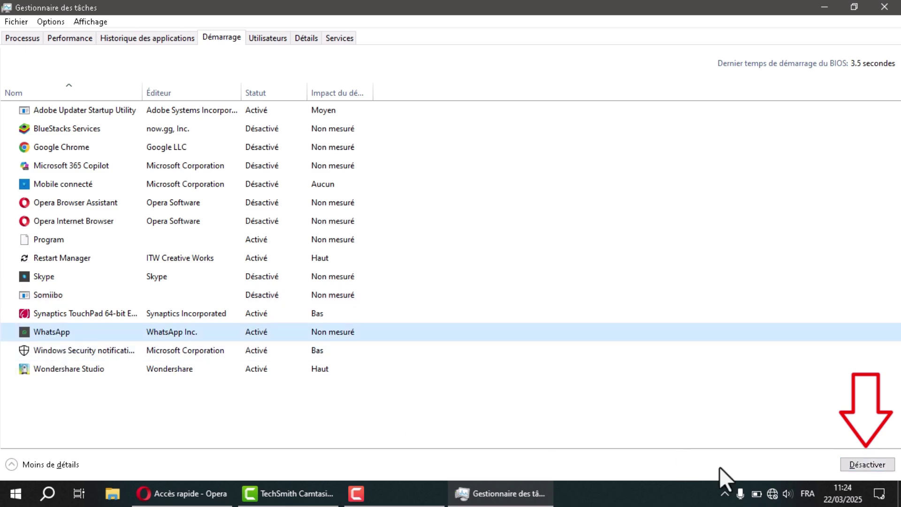
pyautogui.click(873, 465)
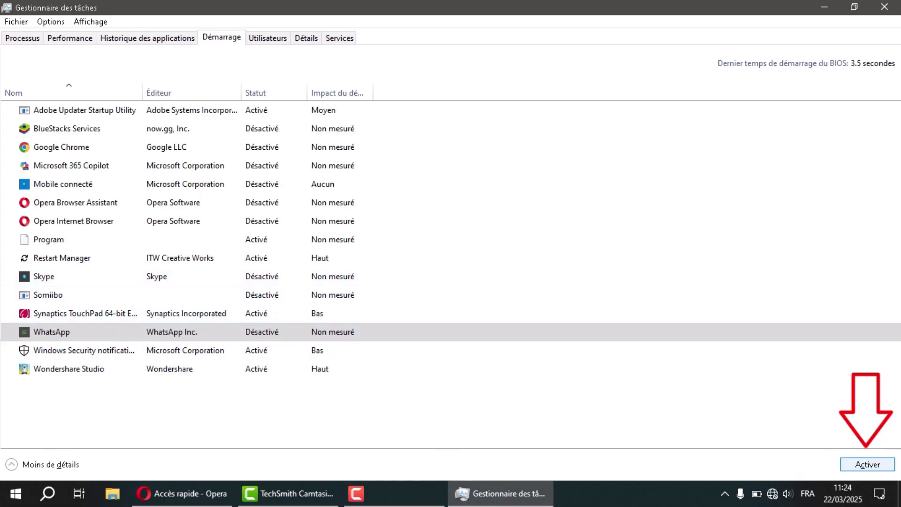
pyautogui.click(418, 499)
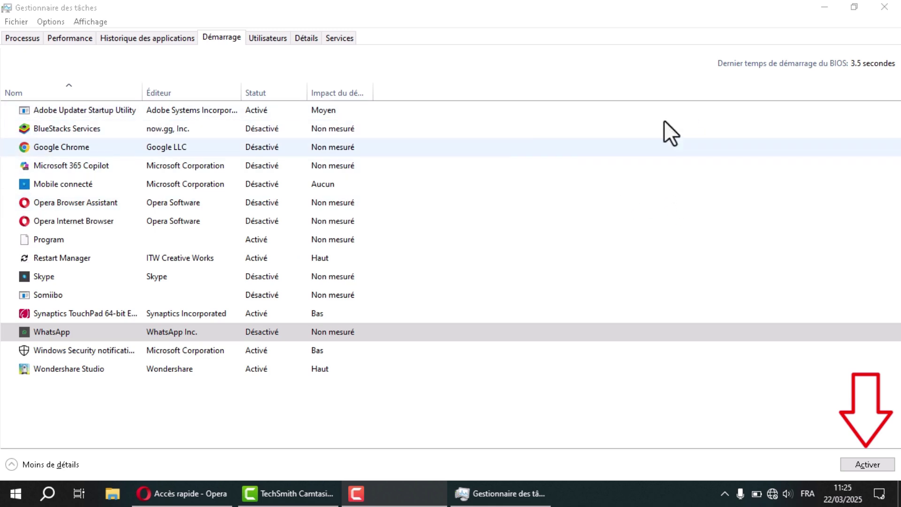
pyautogui.click(757, 11)
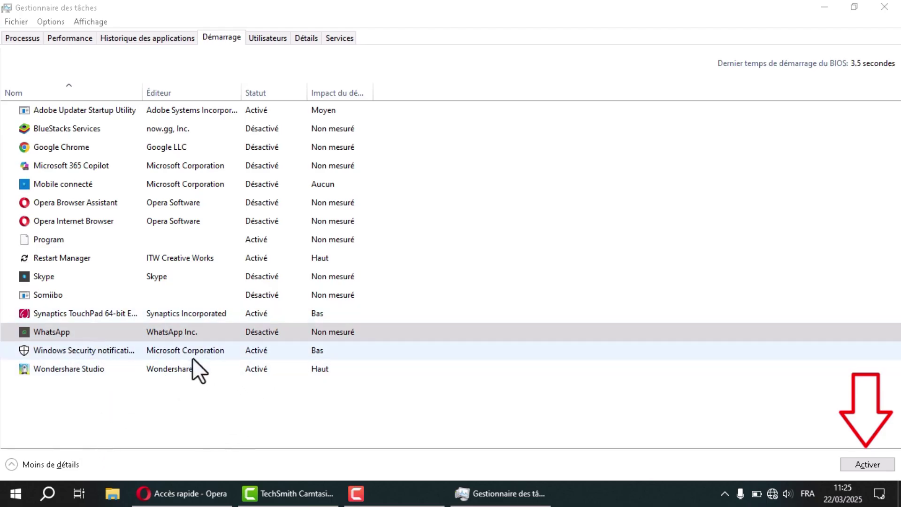
# - Disable Wondershare Studio at startup, leaving the Windows Security notification entry enabled
pyautogui.click(64, 351)
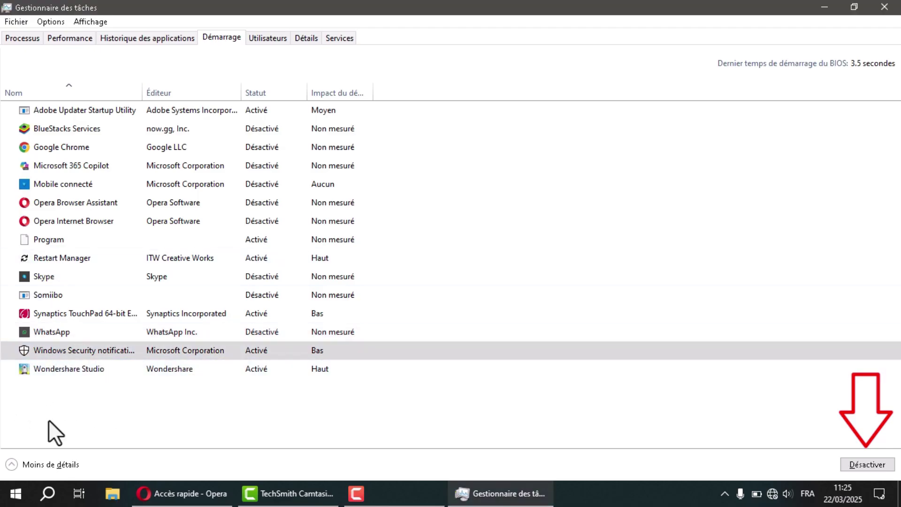
pyautogui.click(64, 371)
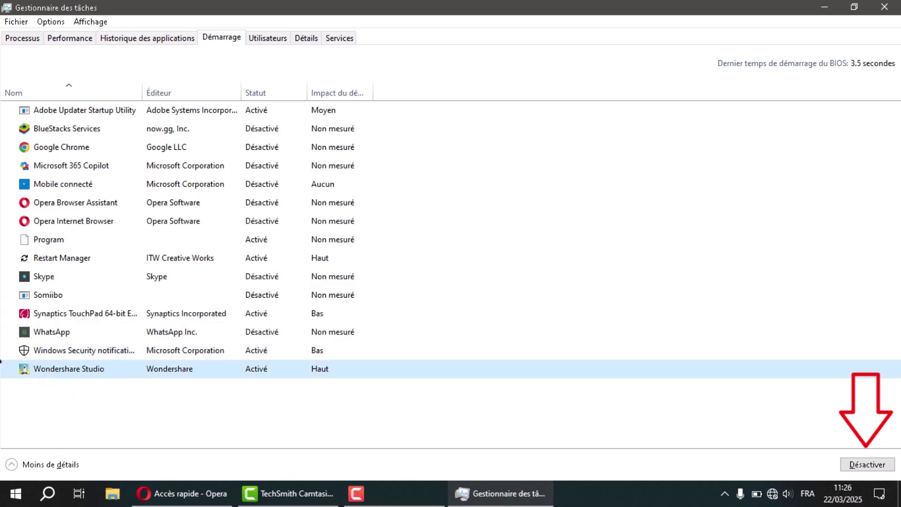
pyautogui.click(870, 462)
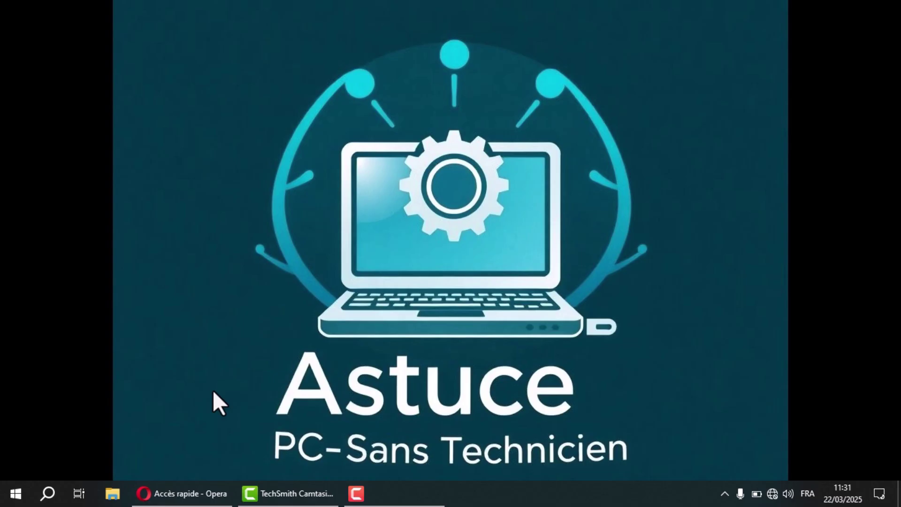
# - Switch to File Explorer and display the folders and drives of Ce PC
pyautogui.press('super+e')
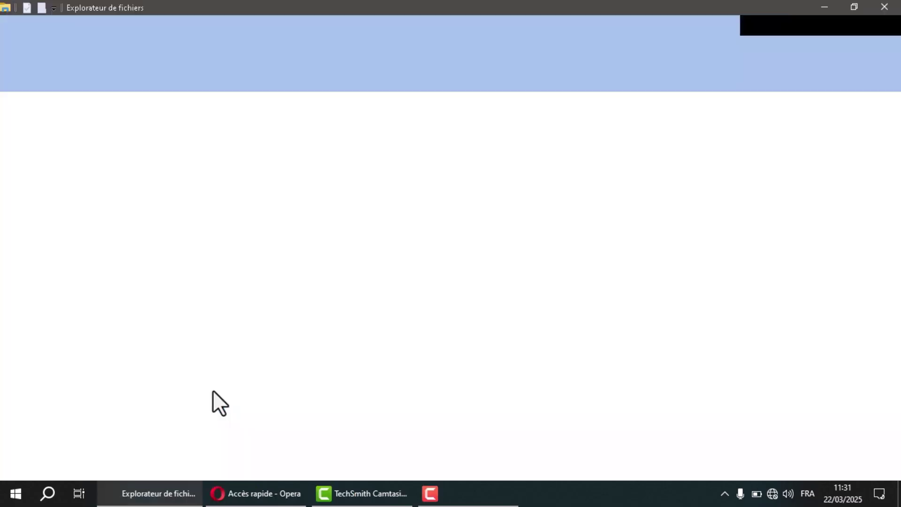
pyautogui.hotkey('alt', 'F4')
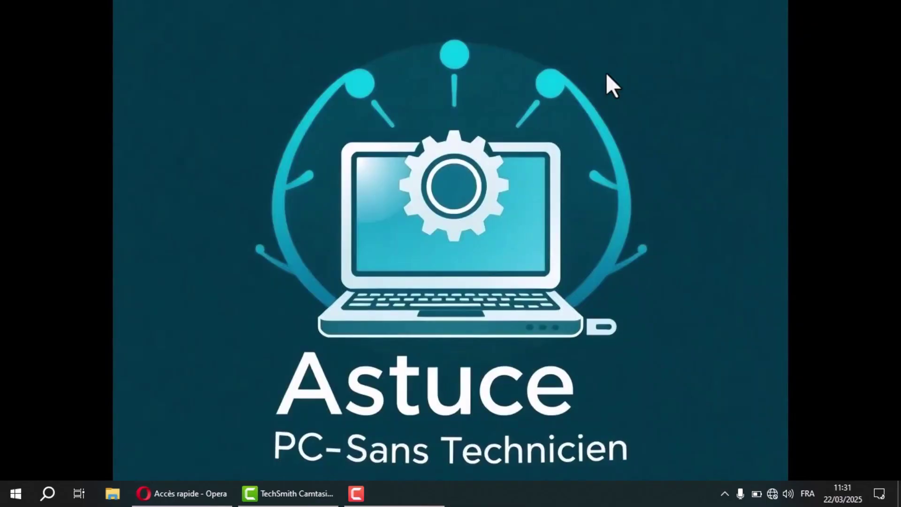
pyautogui.rightClick(14, 496)
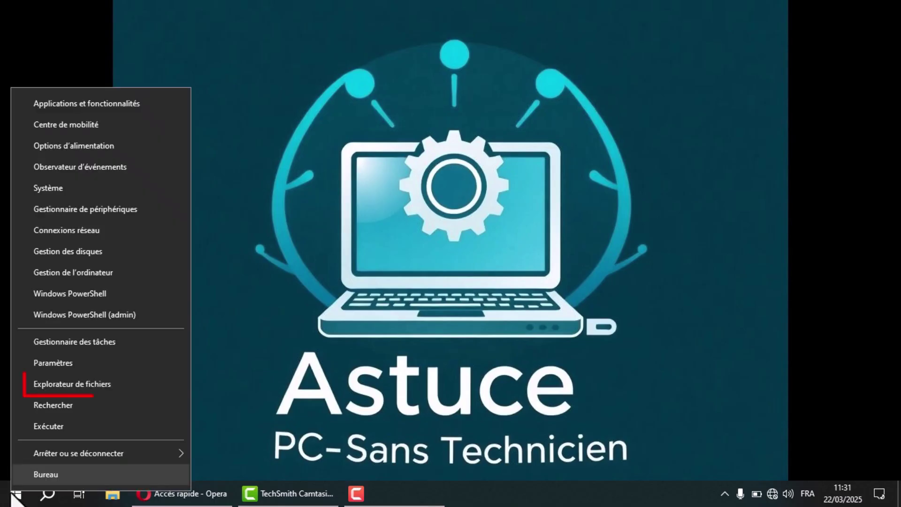
pyautogui.click(64, 384)
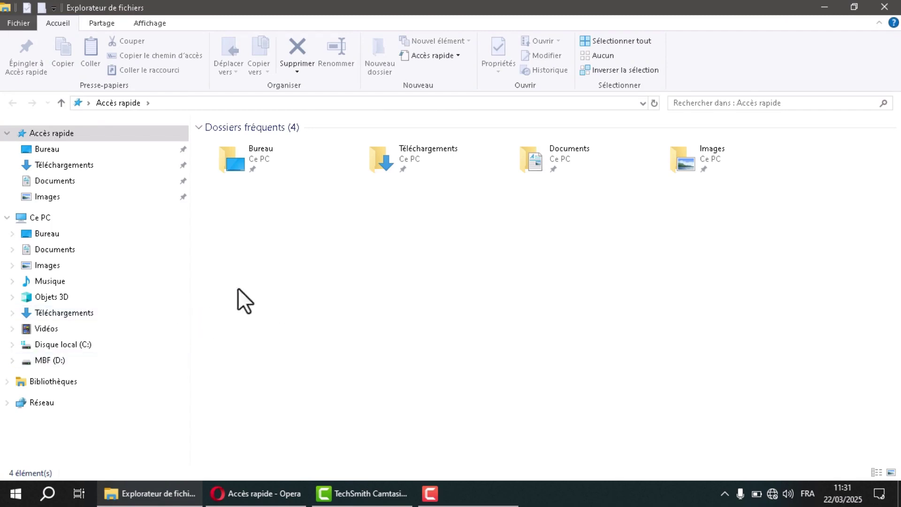
pyautogui.click(53, 221)
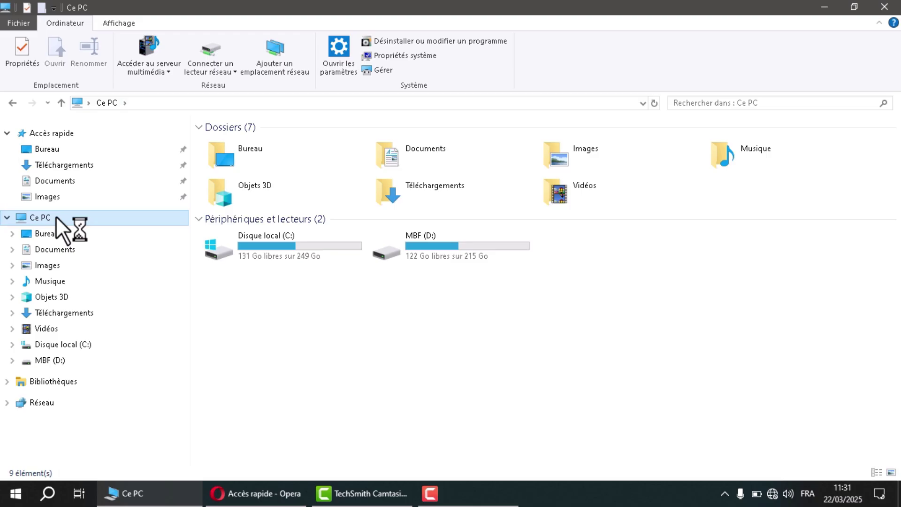
# - Open the properties of Disque local (C:) and move the dialog higher on the screen
pyautogui.click(295, 247)
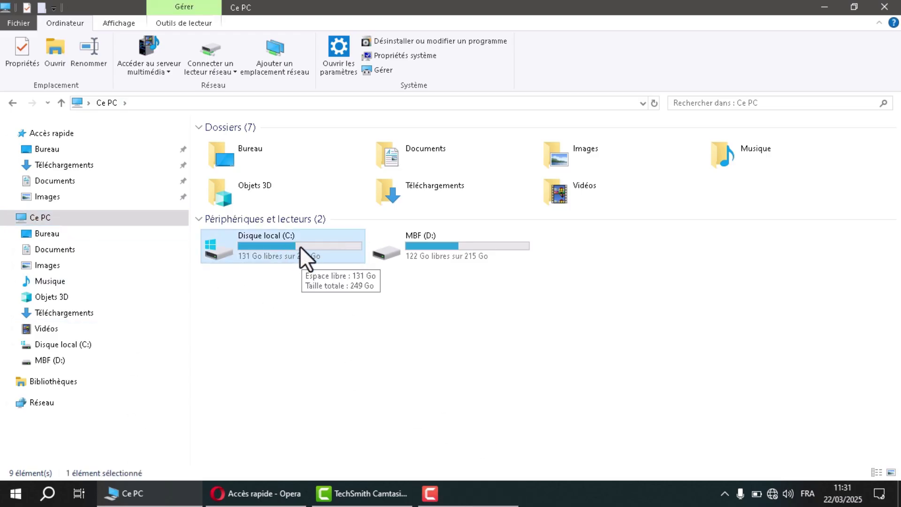
pyautogui.rightClick(266, 248)
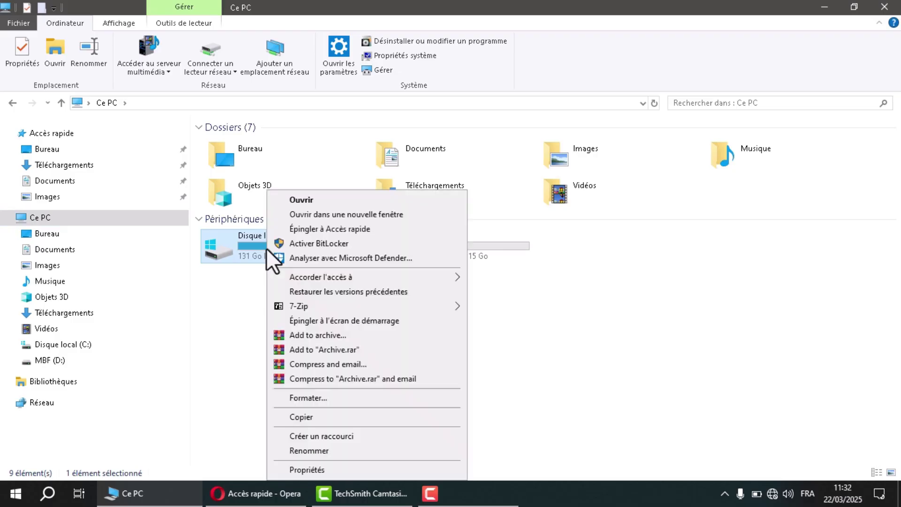
pyautogui.click(325, 468)
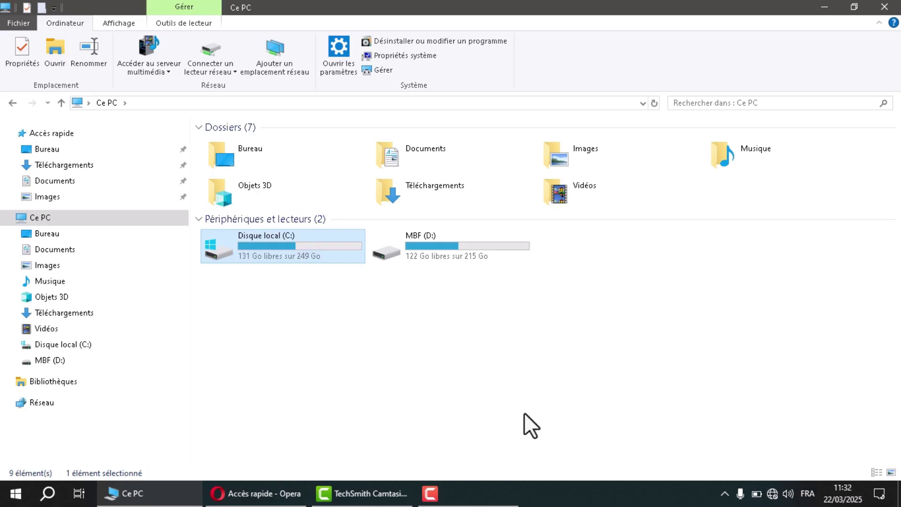
pyautogui.moveTo(424, 160); pyautogui.dragTo(480, 98)
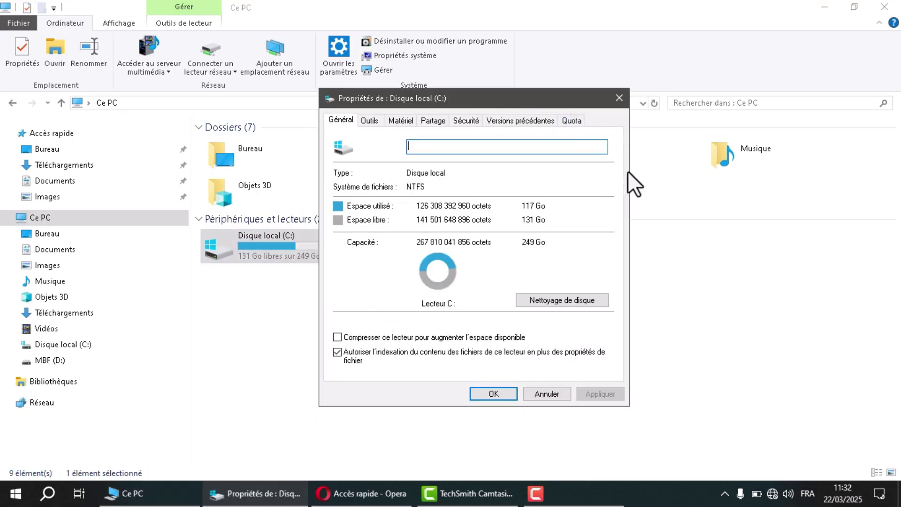
# - Start Disk Cleanup for drive C: and mark all file categories for deletion, including error reports, DirectX cache, delivery optimization files, Recycle Bin and temporary files
pyautogui.click(583, 297)
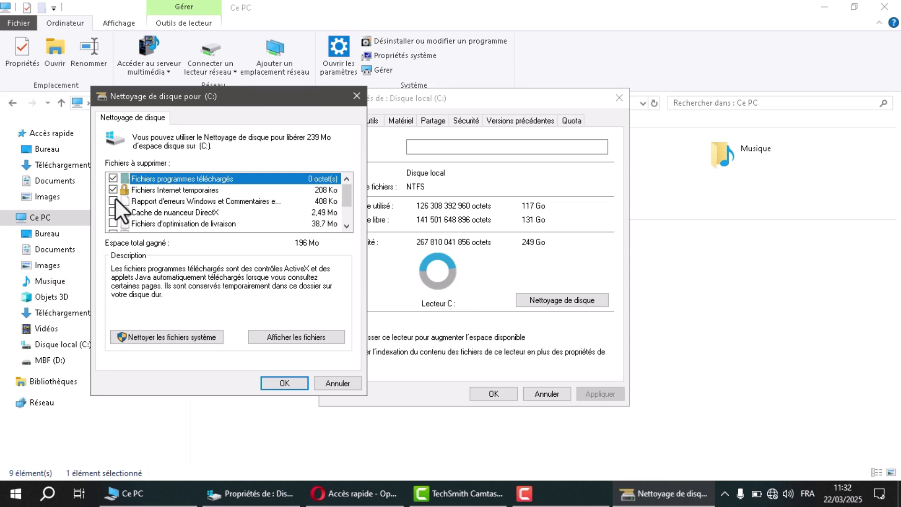
pyautogui.click(113, 223)
pyautogui.scroll(-1, 118, 219)
pyautogui.click(117, 212)
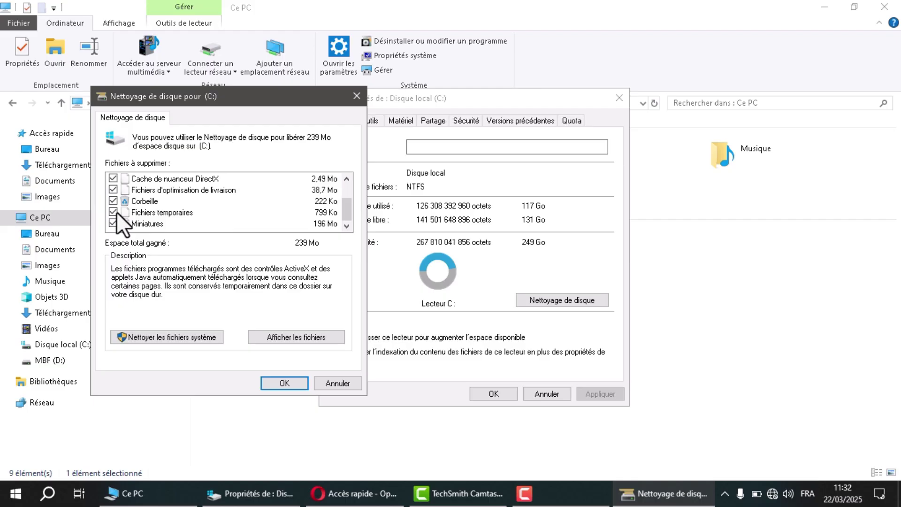
pyautogui.scroll(1, 113, 220)
pyautogui.scroll(-1, 113, 187)
pyautogui.scroll(1, 113, 187)
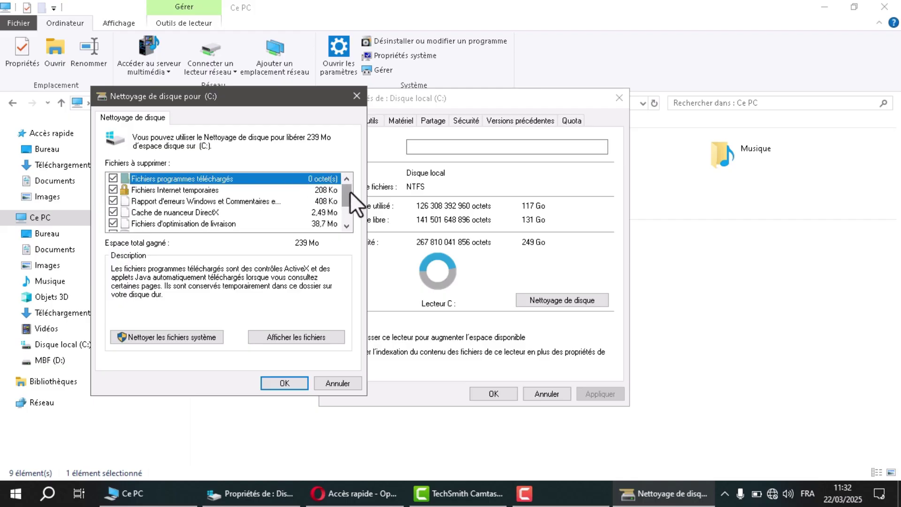
# - Permanently delete the marked Disk Cleanup files from drive C: and close the drive's properties
pyautogui.click(291, 387)
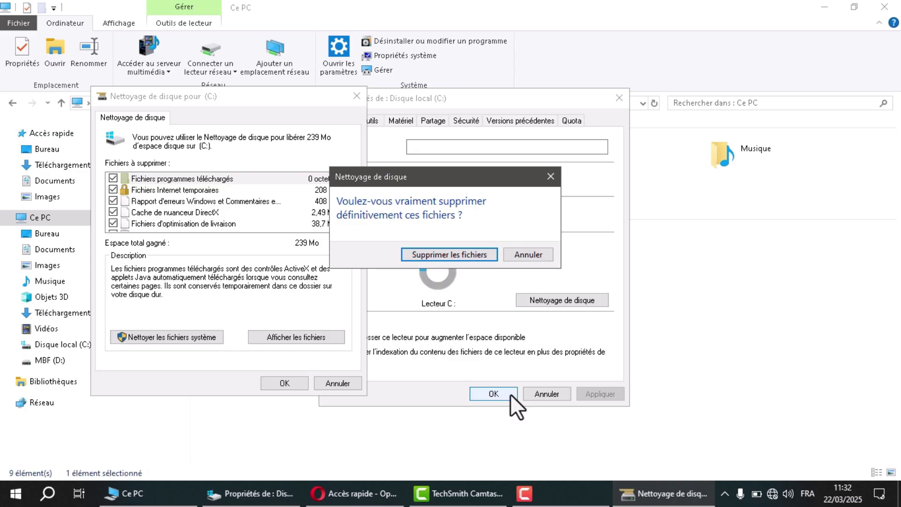
pyautogui.click(465, 267)
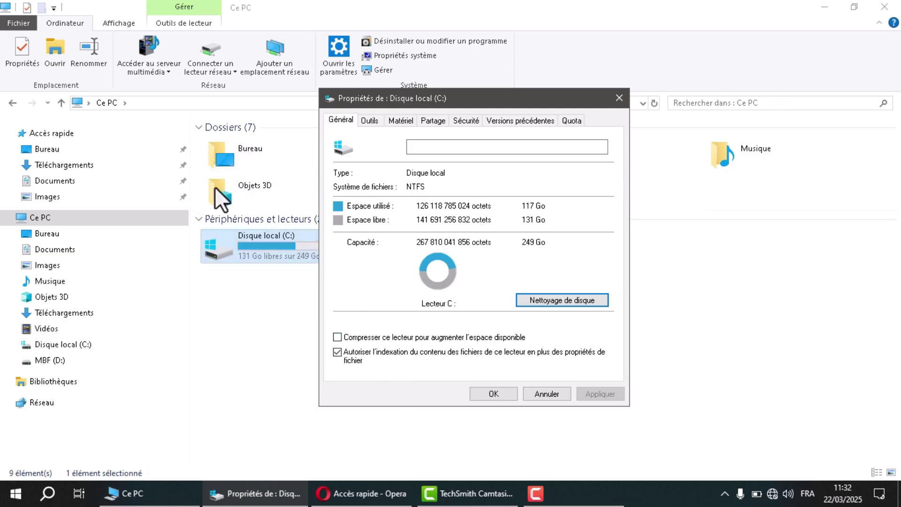
pyautogui.moveTo(504, 100)
pyautogui.mouseDown()
pyautogui.moveTo(366, 101)
pyautogui.moveTo(528, 93)
pyautogui.moveTo(509, 93)
pyautogui.moveTo(505, 102)
pyautogui.mouseUp()
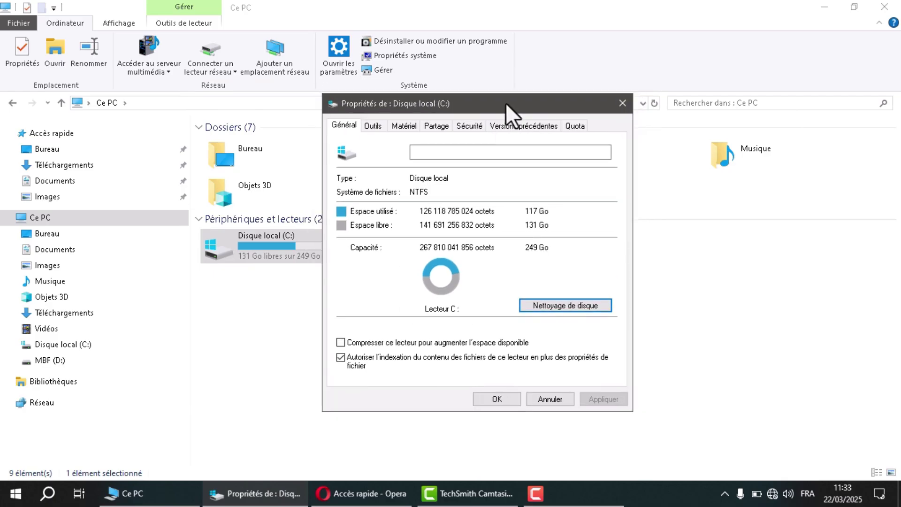
pyautogui.click(620, 105)
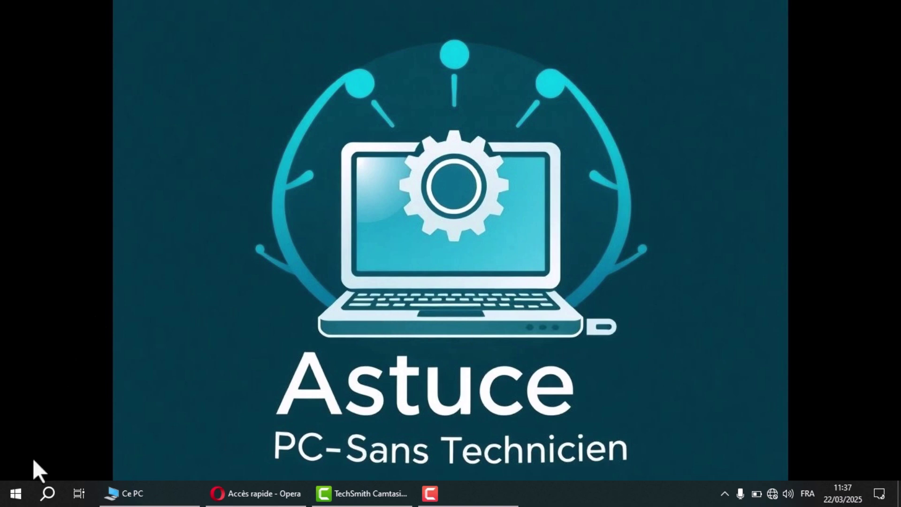
# - Search Windows for CONTROL, open Control Panel maximized and display its Programmes et fonctionnalités page
pyautogui.click(48, 495)
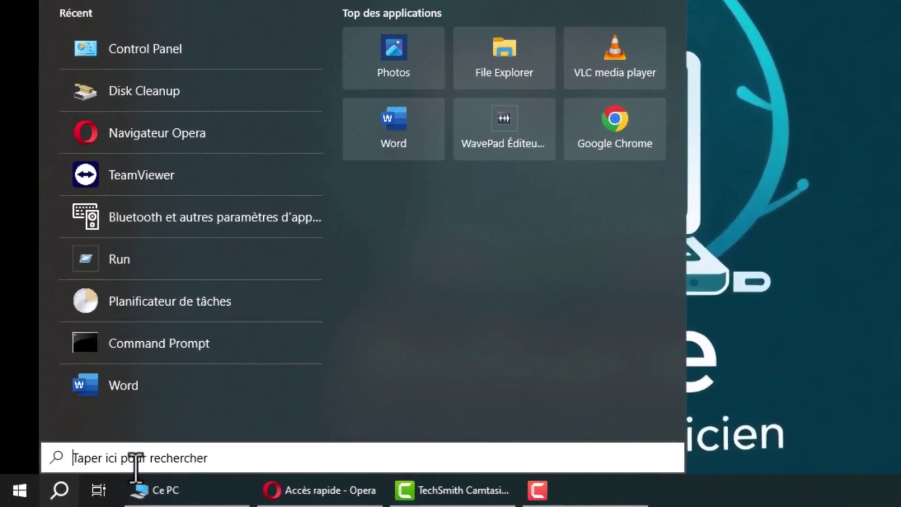
pyautogui.write('CONT')
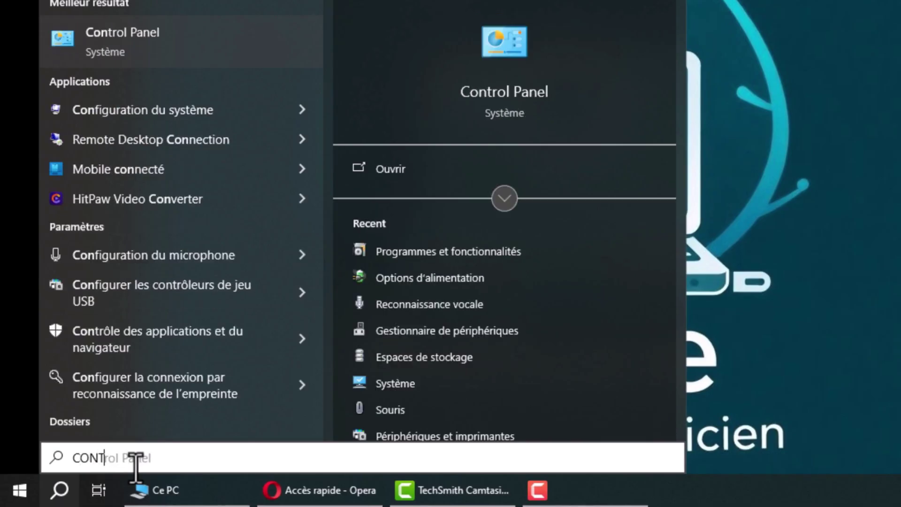
pyautogui.write('ROL')
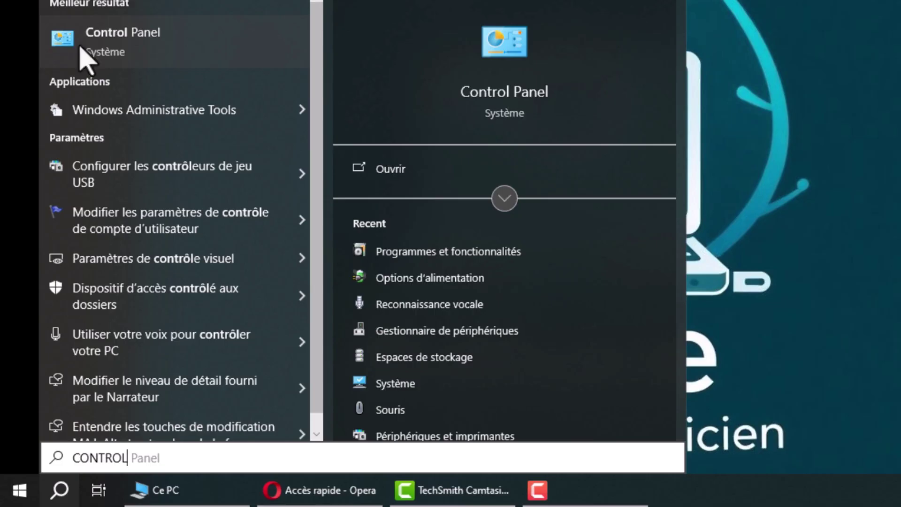
pyautogui.click(159, 36)
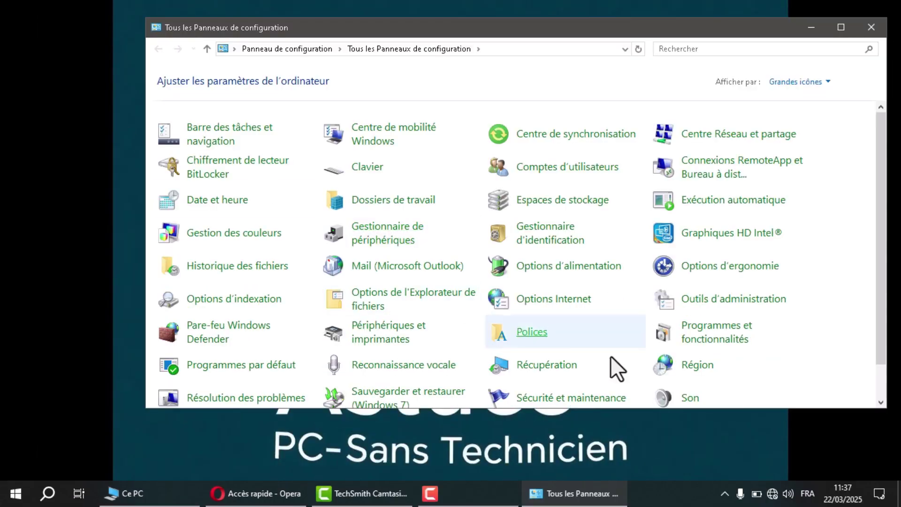
pyautogui.click(841, 28)
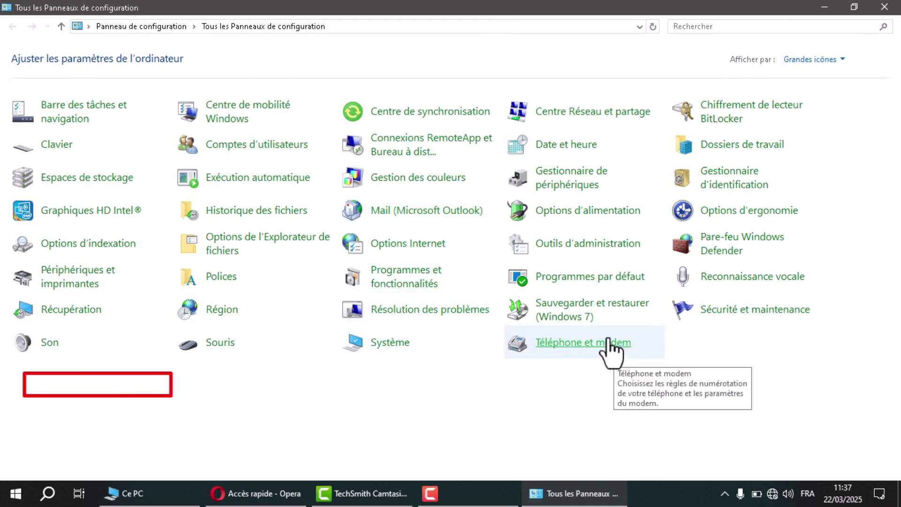
pyautogui.click(406, 282)
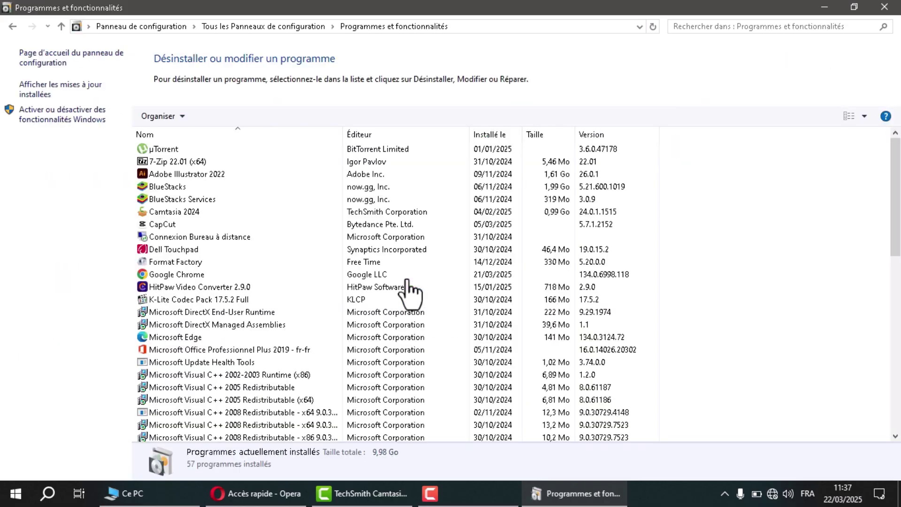
# - Examine the full list of installed programs for unneeded ones, selecting 7-Zip 22.01 (x64), and close the Programmes et fonctionnalités window
pyautogui.scroll(-4, 200, 221)
pyautogui.scroll(4, 199, 221)
pyautogui.scroll(-11, 194, 192)
pyautogui.scroll(11, 190, 216)
pyautogui.scroll(-2, 189, 217)
pyautogui.scroll(2, 189, 217)
pyautogui.scroll(-4, 189, 217)
pyautogui.scroll(-6, 190, 219)
pyautogui.scroll(11, 196, 308)
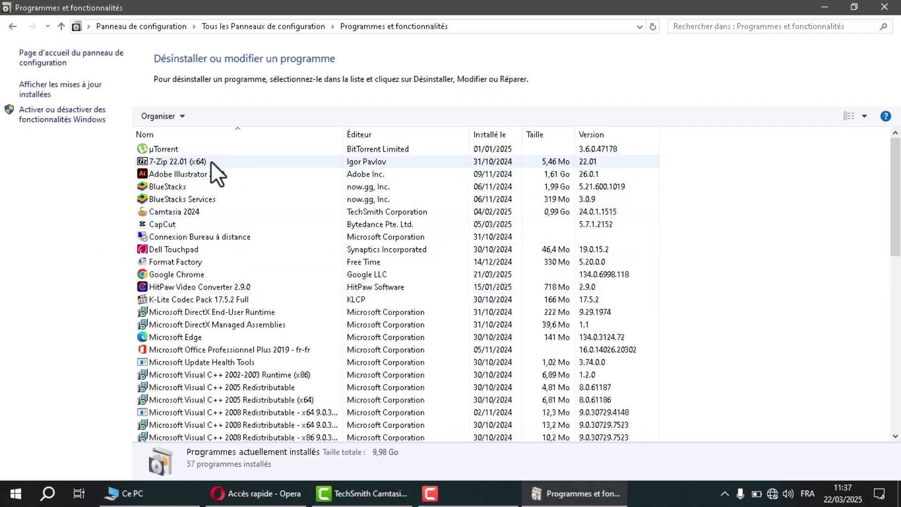
pyautogui.click(168, 163)
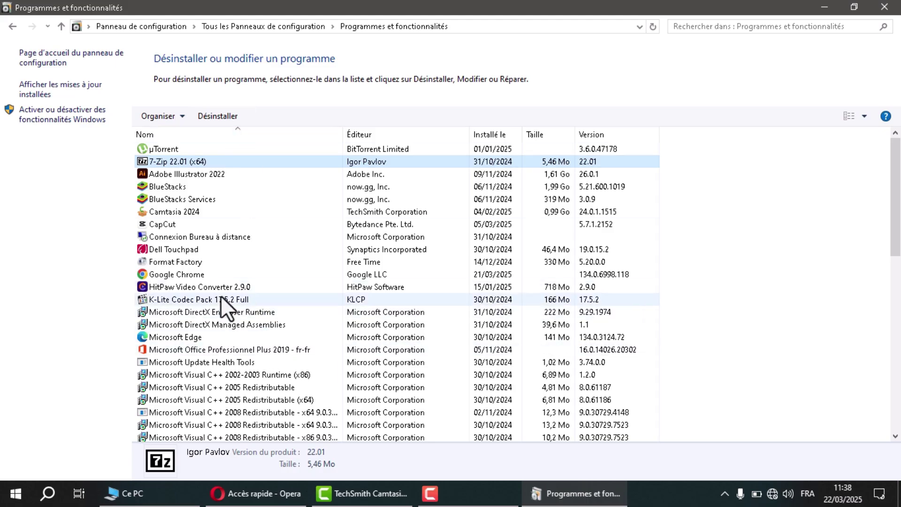
pyautogui.scroll(-11, 221, 296)
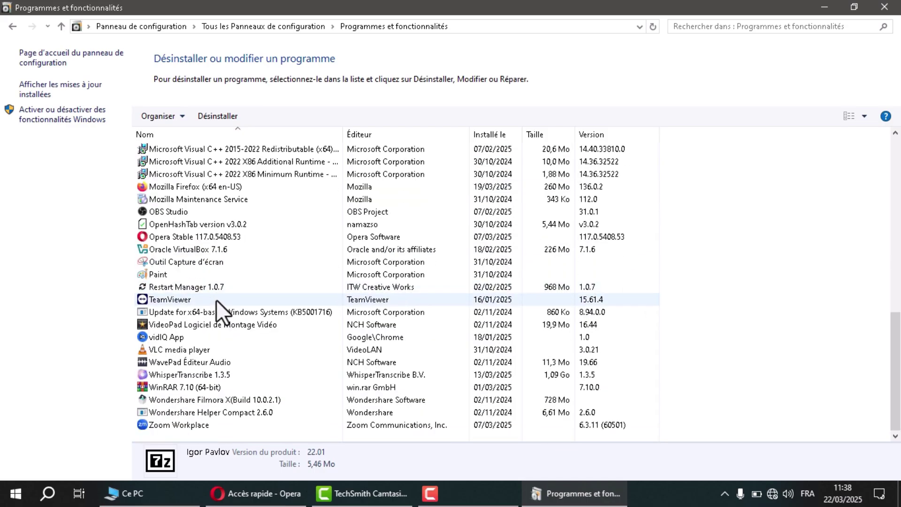
pyautogui.click(873, 6)
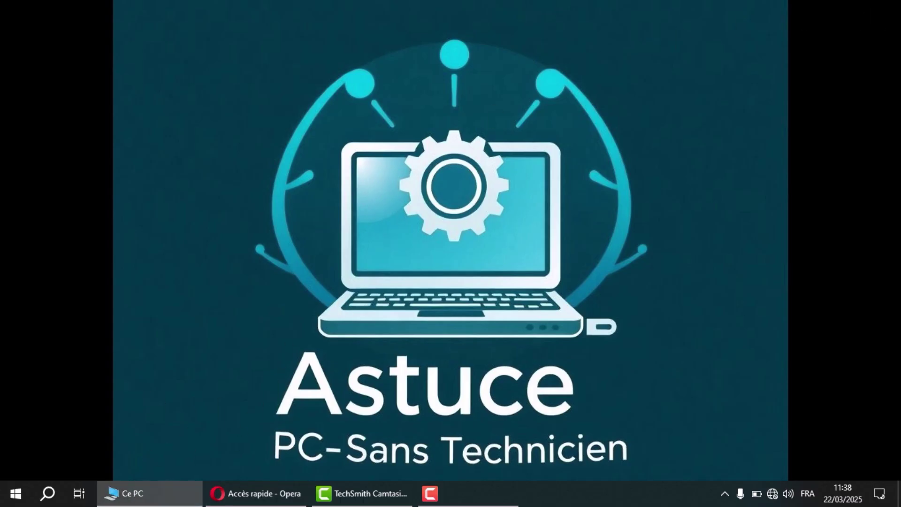
# - Open the Applications et fonctionnalités settings from Ce PC in File Explorer and examine the installed apps, selecting µTorrent
pyautogui.click(133, 493)
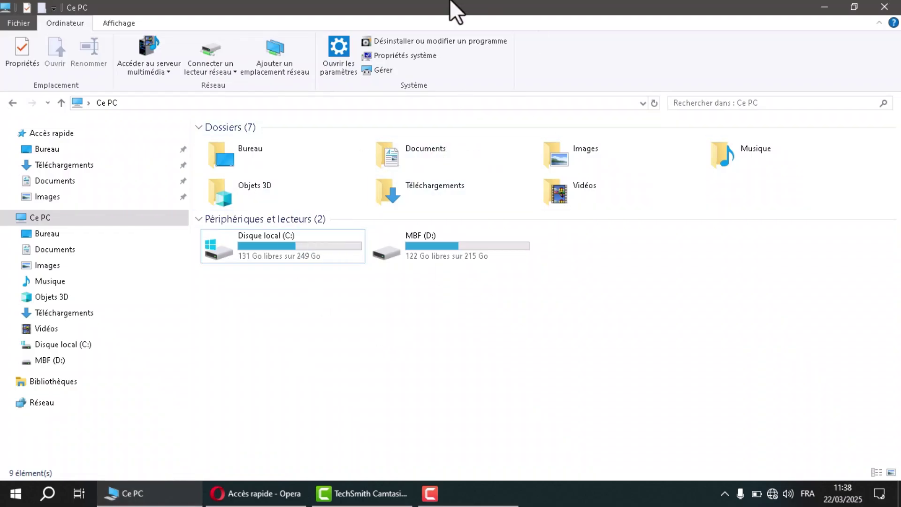
pyautogui.click(465, 42)
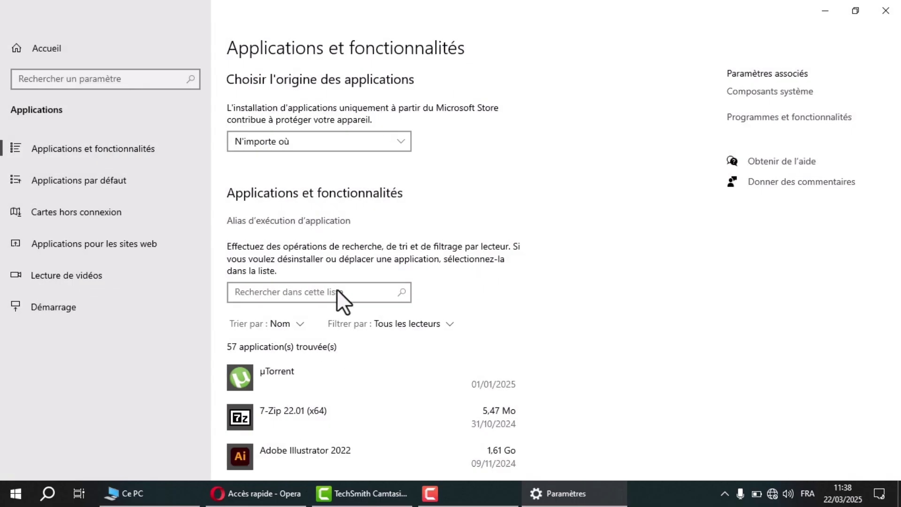
pyautogui.scroll(-20, 338, 296)
pyautogui.scroll(-3, 385, 394)
pyautogui.scroll(18, 386, 394)
pyautogui.scroll(-18, 322, 166)
pyautogui.scroll(20, 321, 166)
pyautogui.scroll(-3, 323, 212)
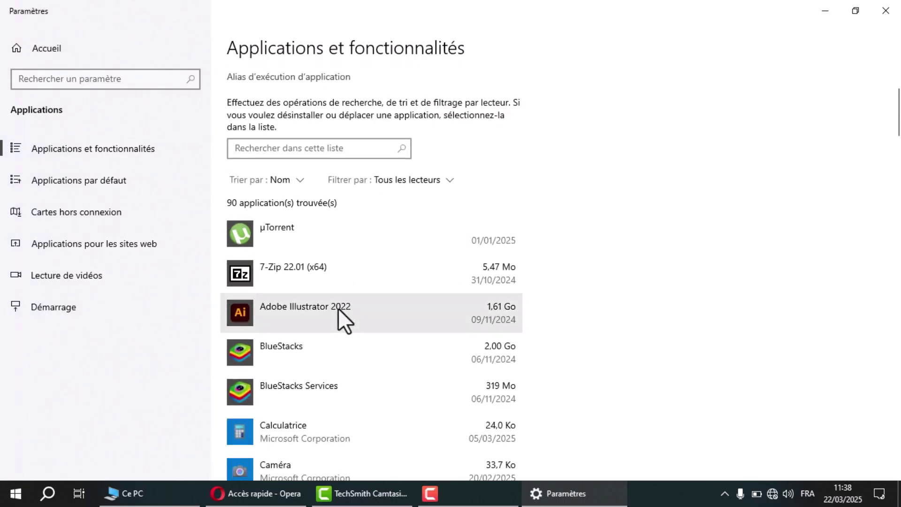
pyautogui.click(304, 238)
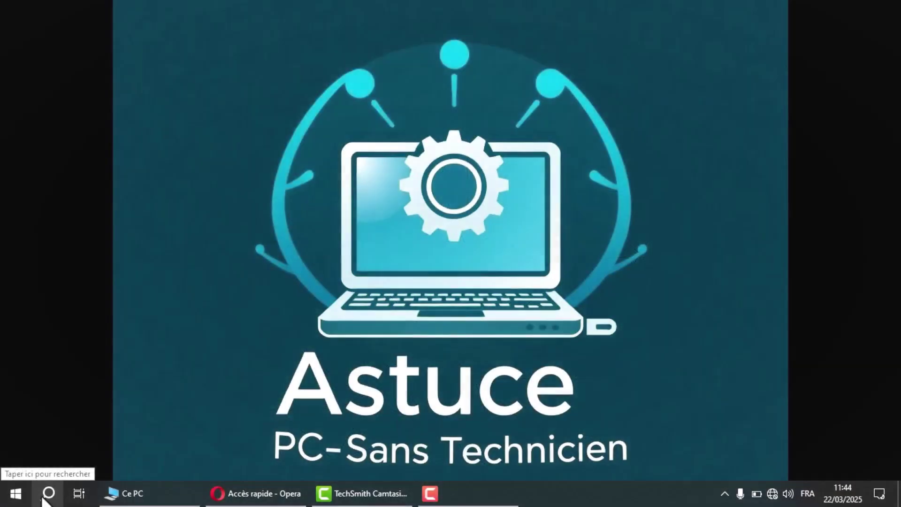
# - Search Windows for "update" and open the Rechercher les mises à jour settings
pyautogui.click(47, 493)
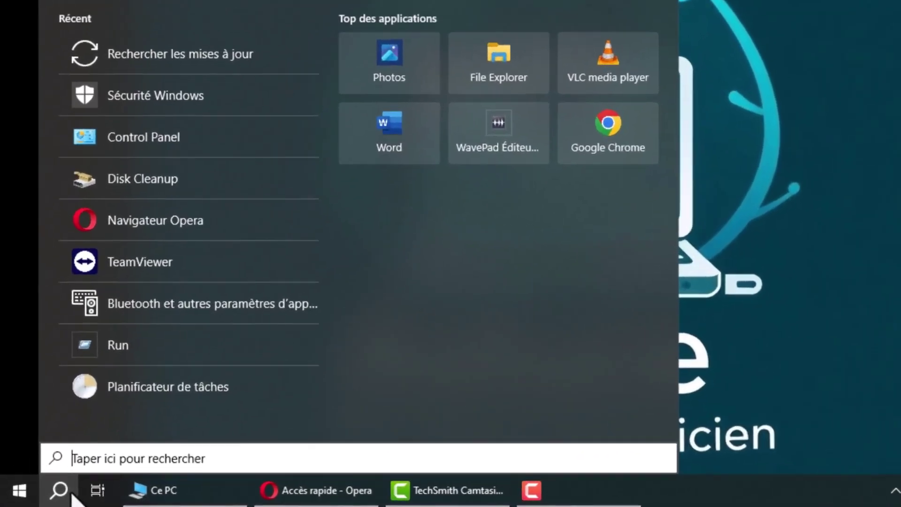
pyautogui.write('ud')
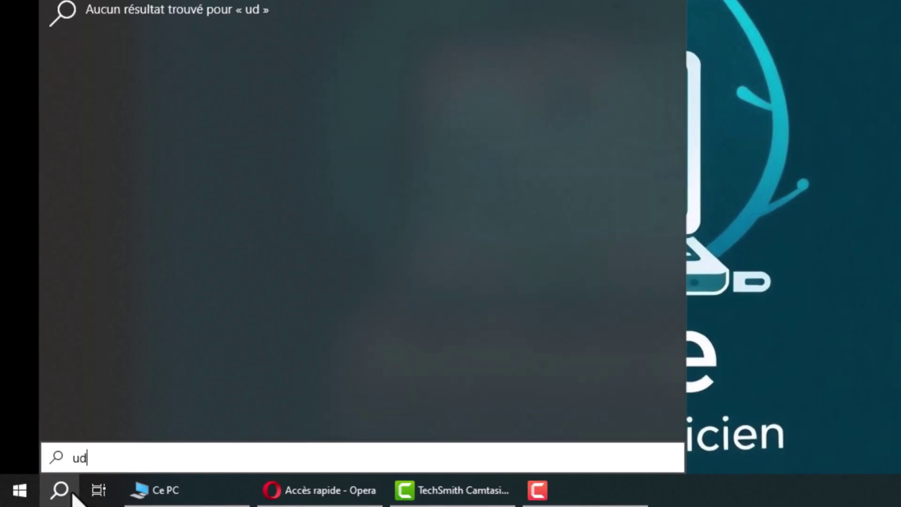
pyautogui.press('BackSpace')
pyautogui.write('pdate')
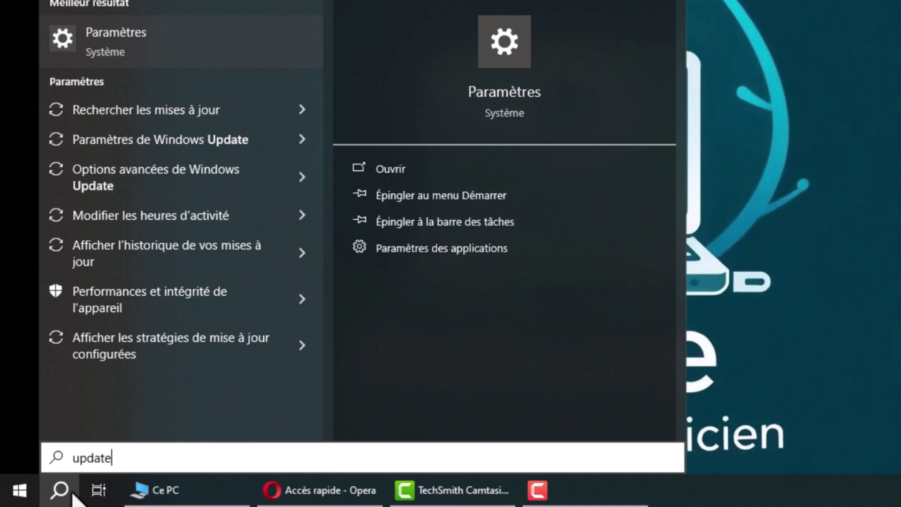
pyautogui.click(167, 115)
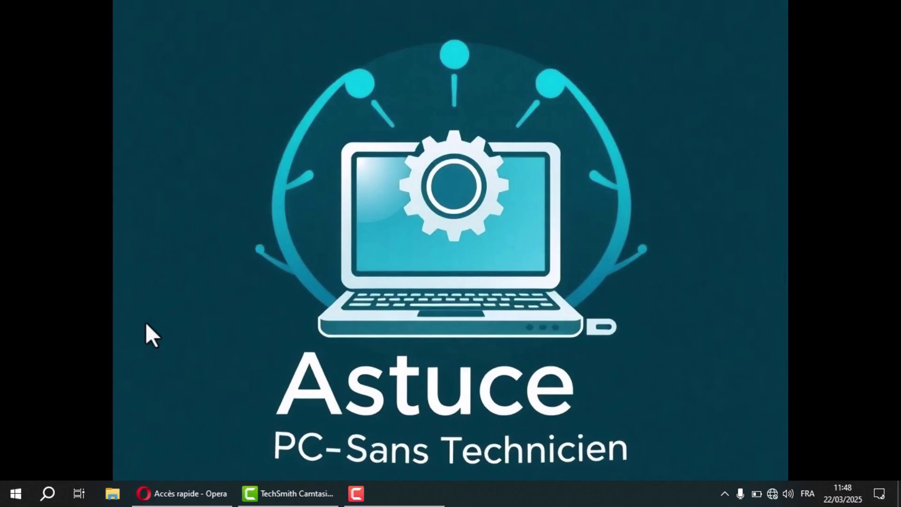
# - Open the properties of Ce PC from File Explorer and display the advanced system settings
pyautogui.click(108, 500)
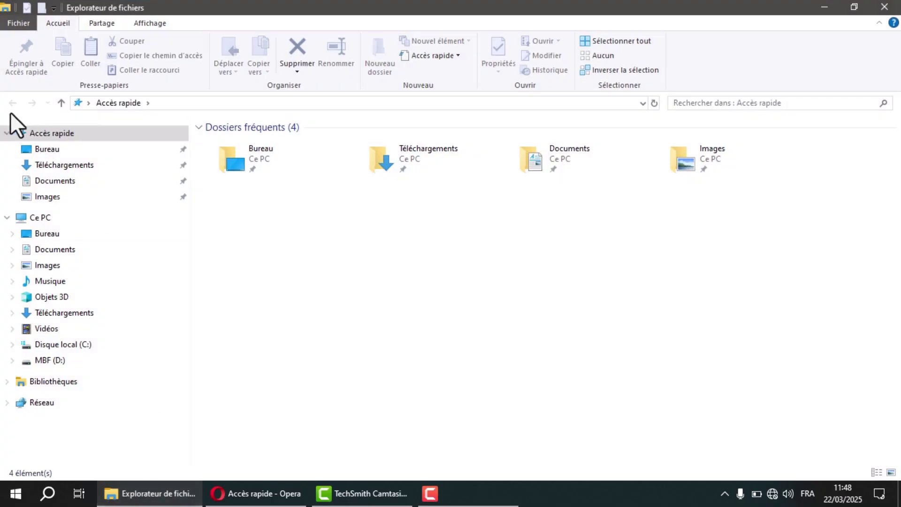
pyautogui.rightClick(63, 220)
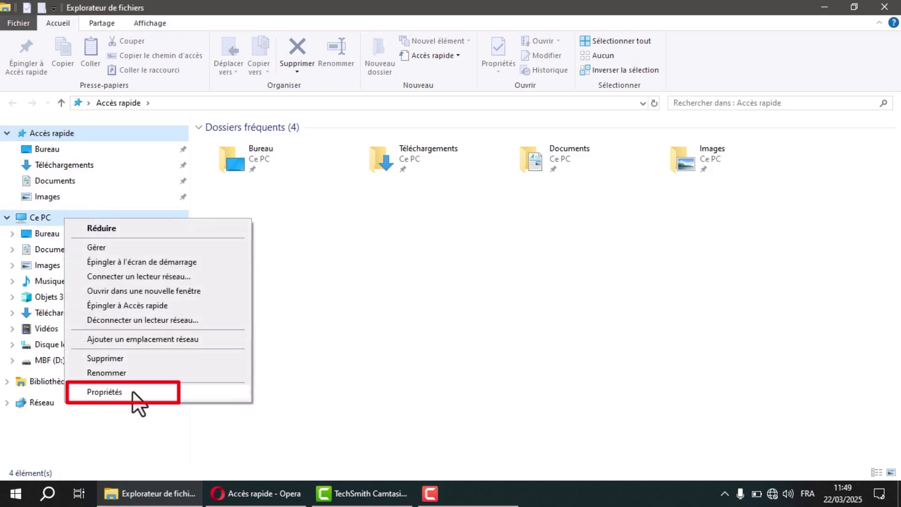
pyautogui.click(114, 395)
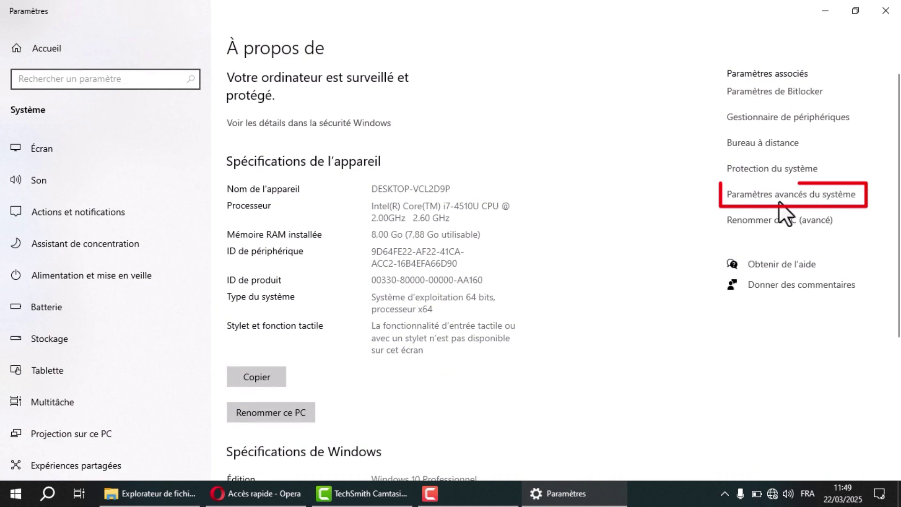
pyautogui.click(750, 195)
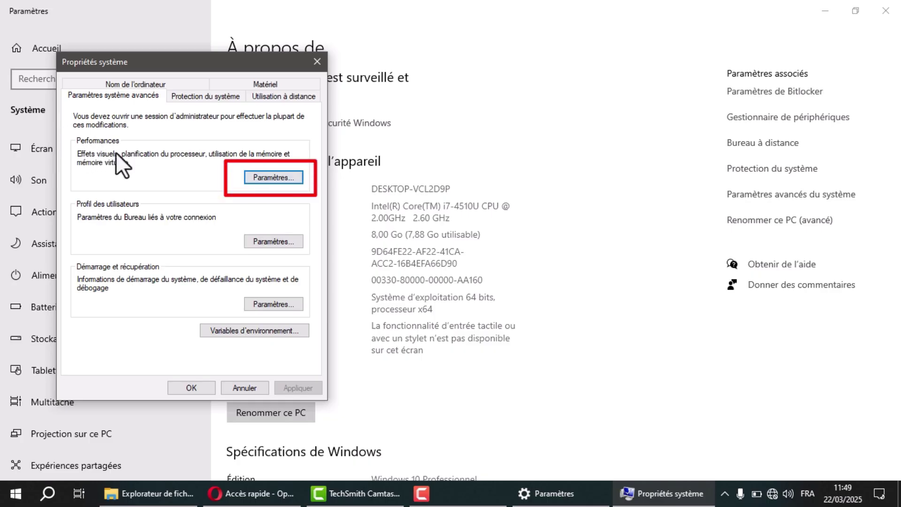
# - Set the visual effects to "Ajuster afin d'obtenir les meilleures performances", apply the change and close the system properties
pyautogui.click(258, 178)
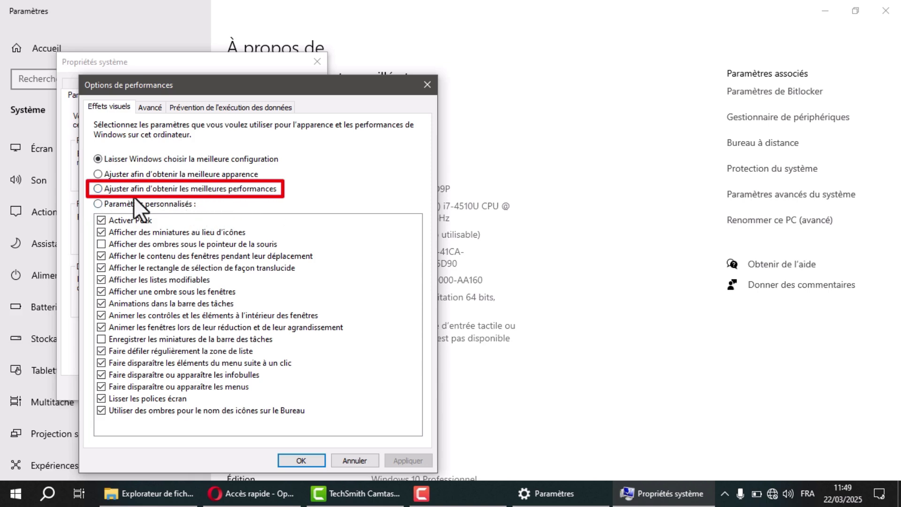
pyautogui.click(114, 189)
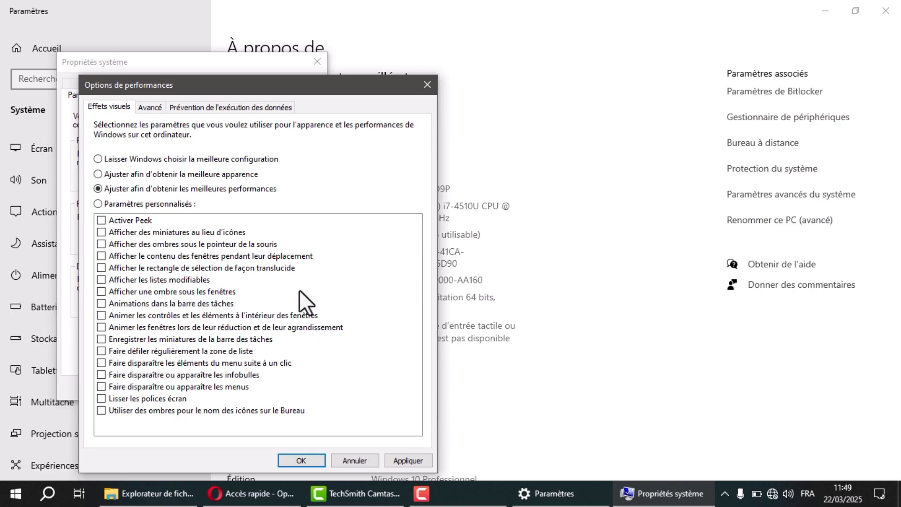
pyautogui.click(408, 461)
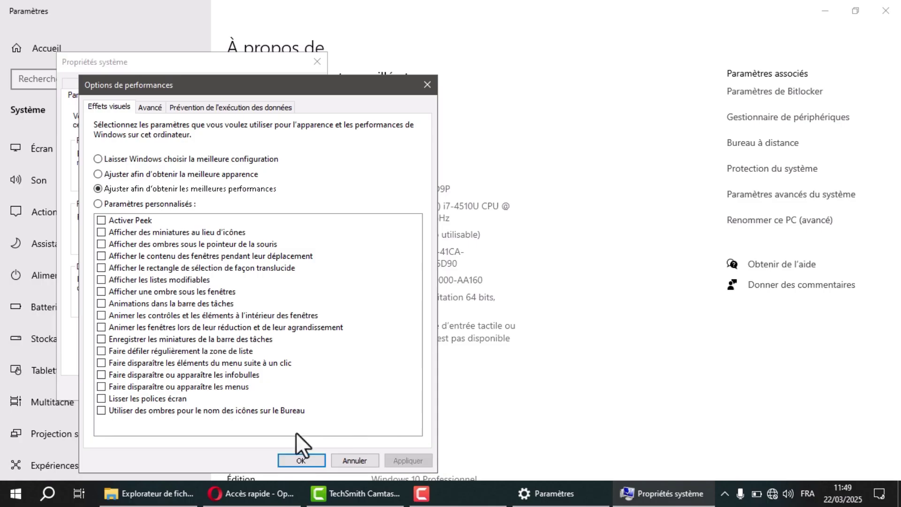
pyautogui.click(300, 461)
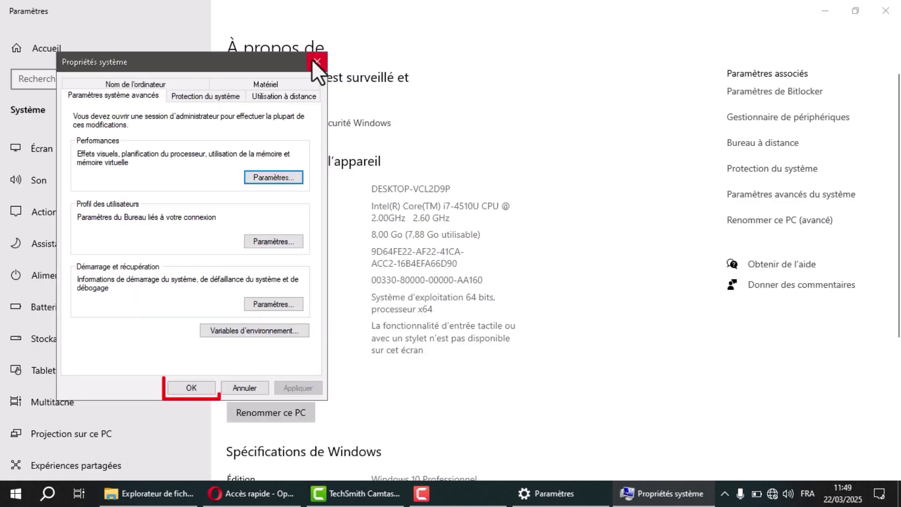
pyautogui.click(197, 386)
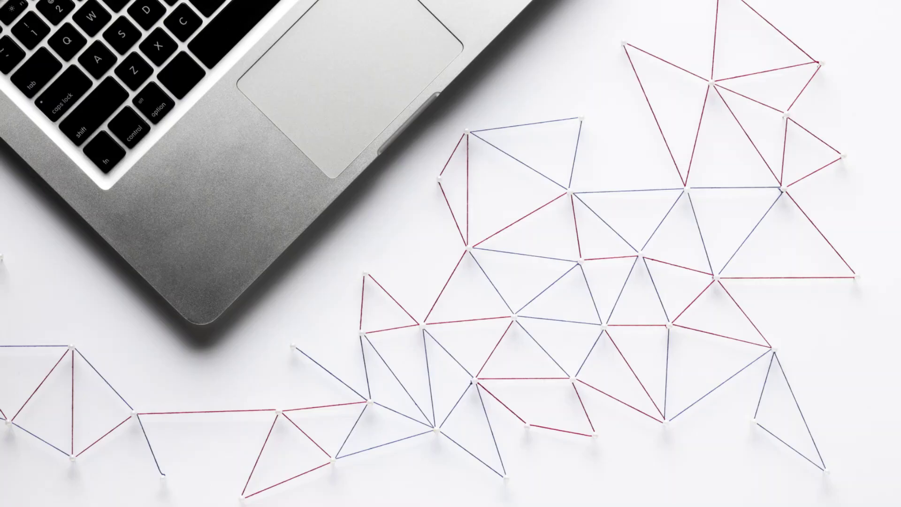